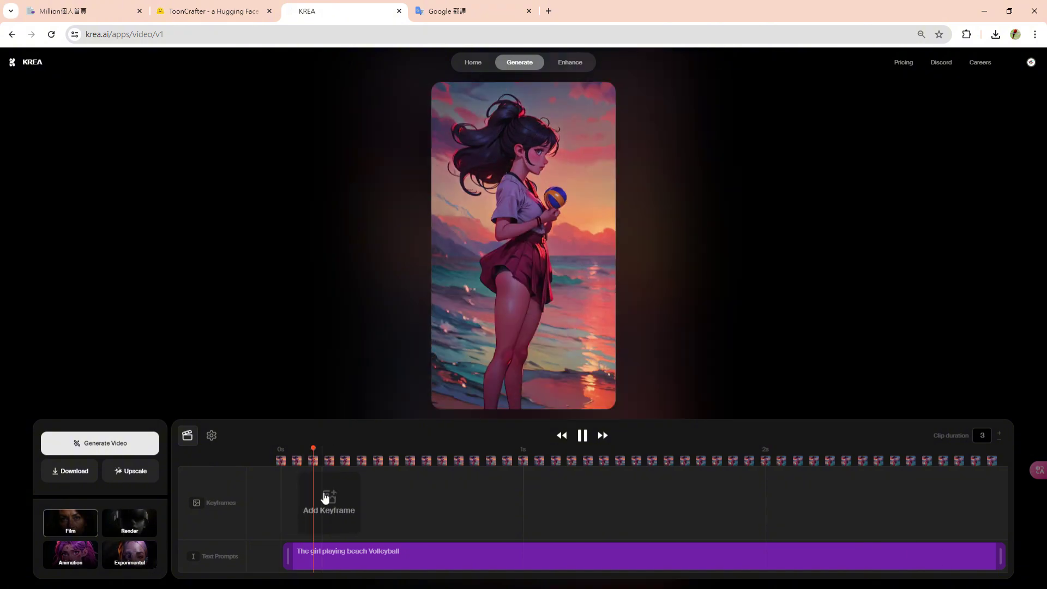
Step: Add a keyframe, stretch a 'running' prompt across most of the clip, and show its 9:16, 60%-motion settings
left_click(318, 498)
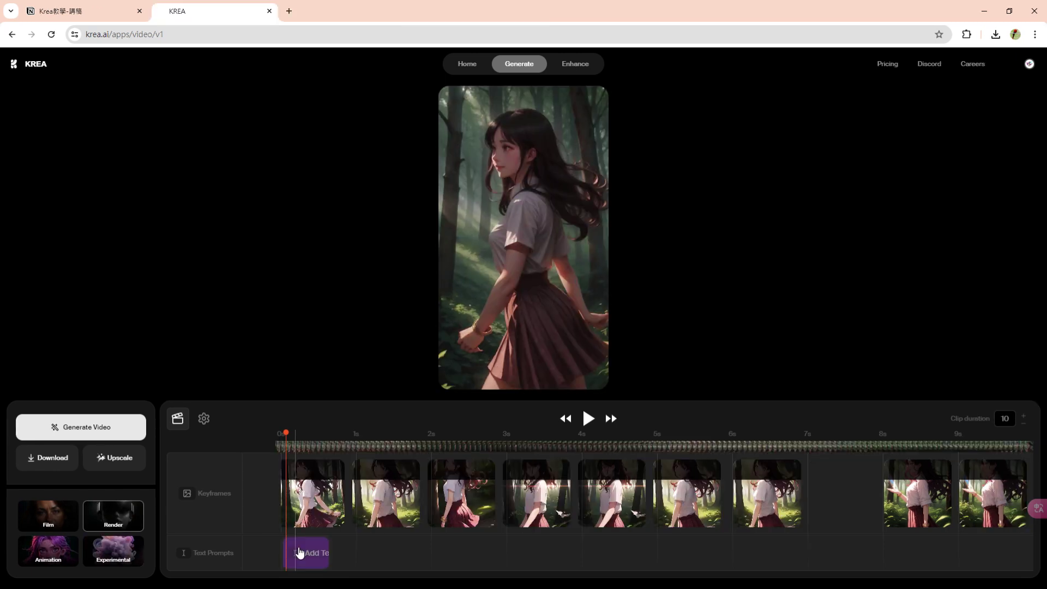
left_click(304, 551)
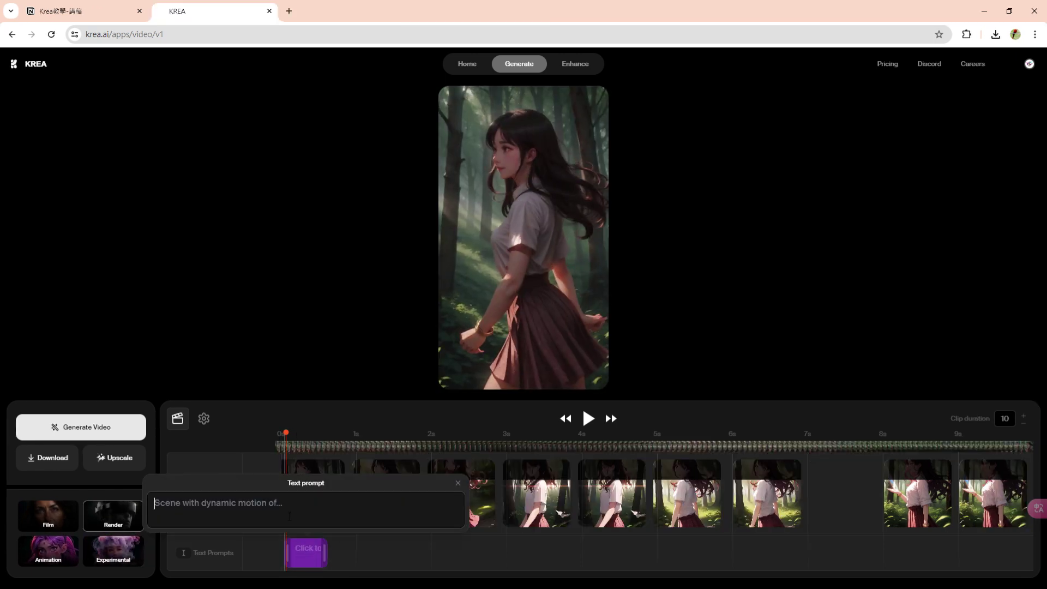
type("running")
left_click_drag(325, 552, 365, 555)
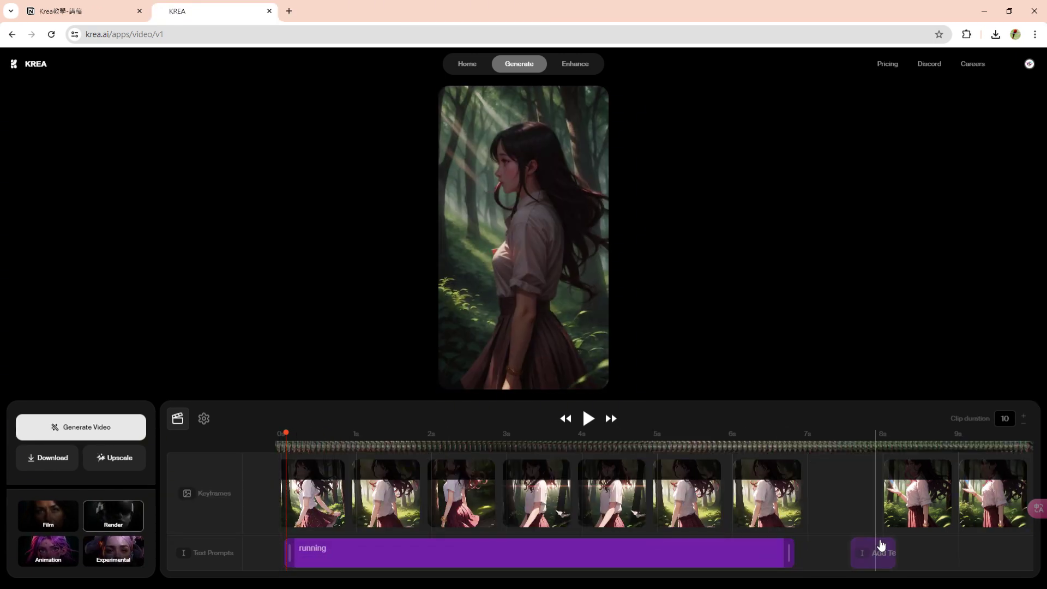
left_click(203, 418)
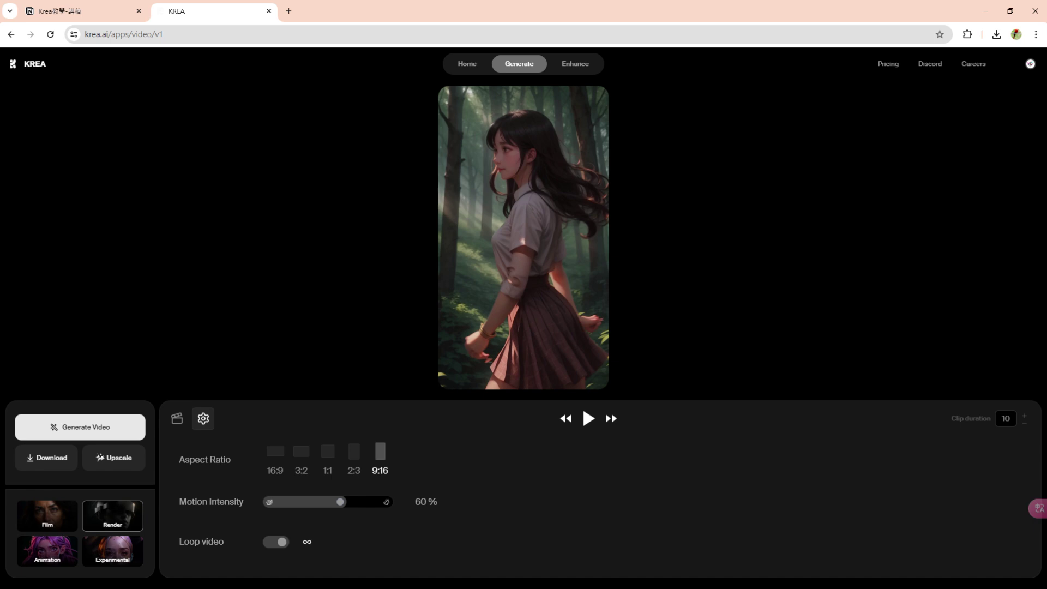
Step: Back on the keyframe timeline, generate the forest girl video
left_click(177, 418)
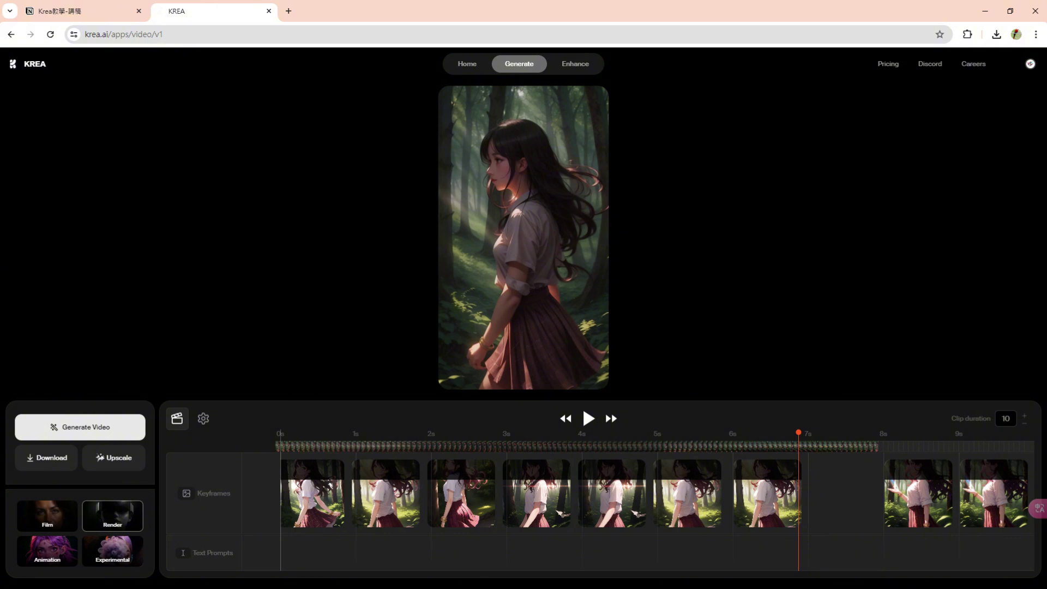
left_click(80, 427)
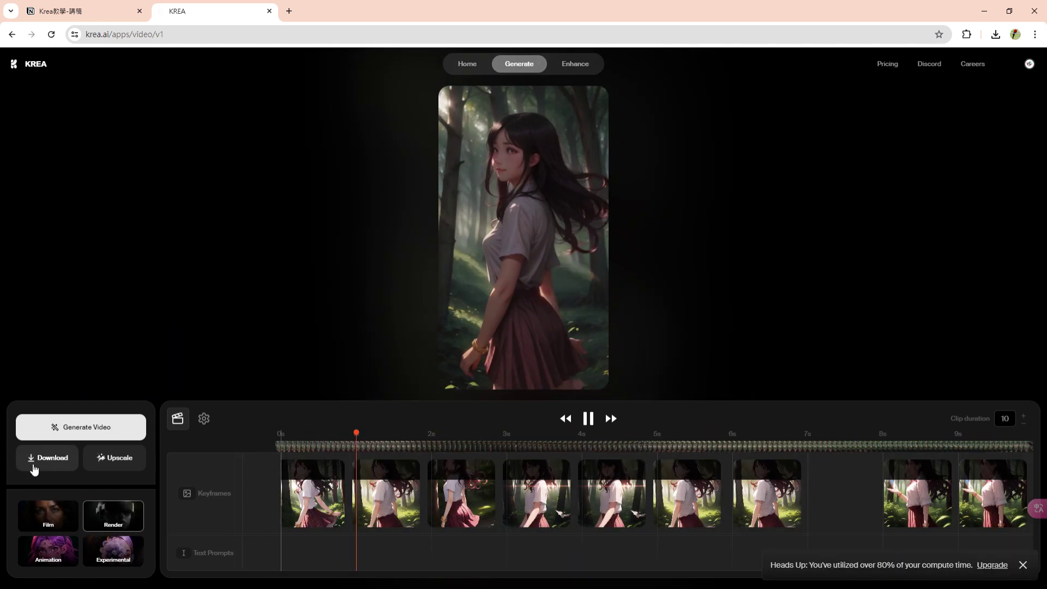
Step: Download the generated forest girl video
left_click(50, 461)
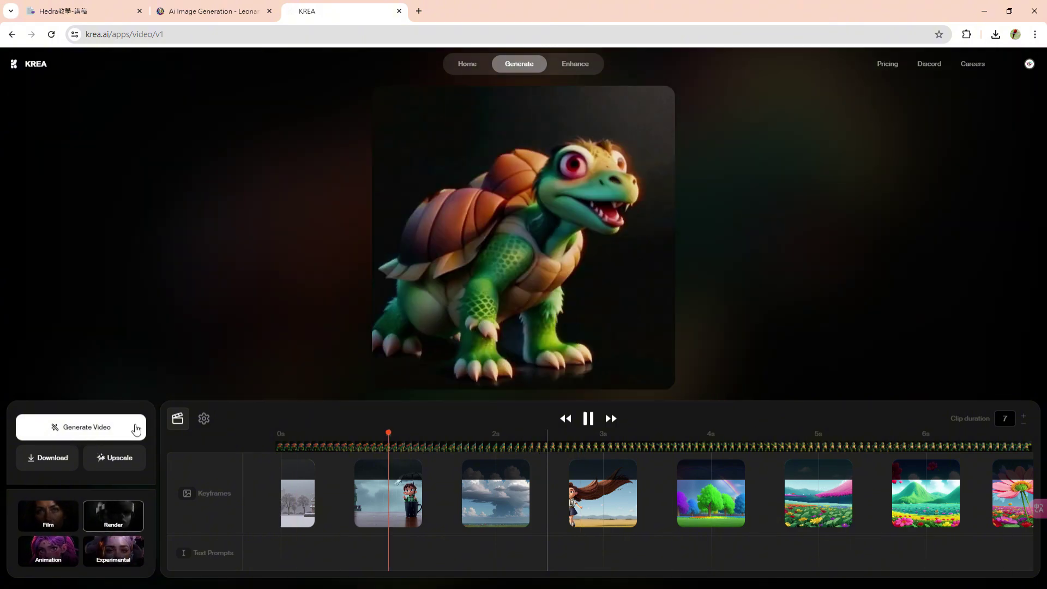
Step: Generate the 7-second video from the scenic keyframes, opening on the boy with an umbrella
left_click(135, 428)
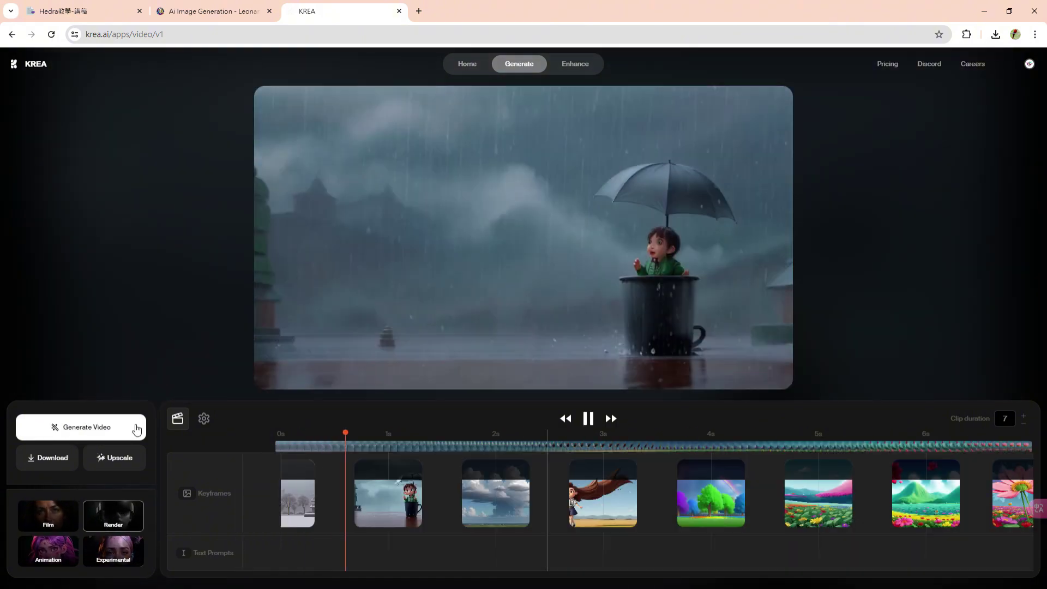